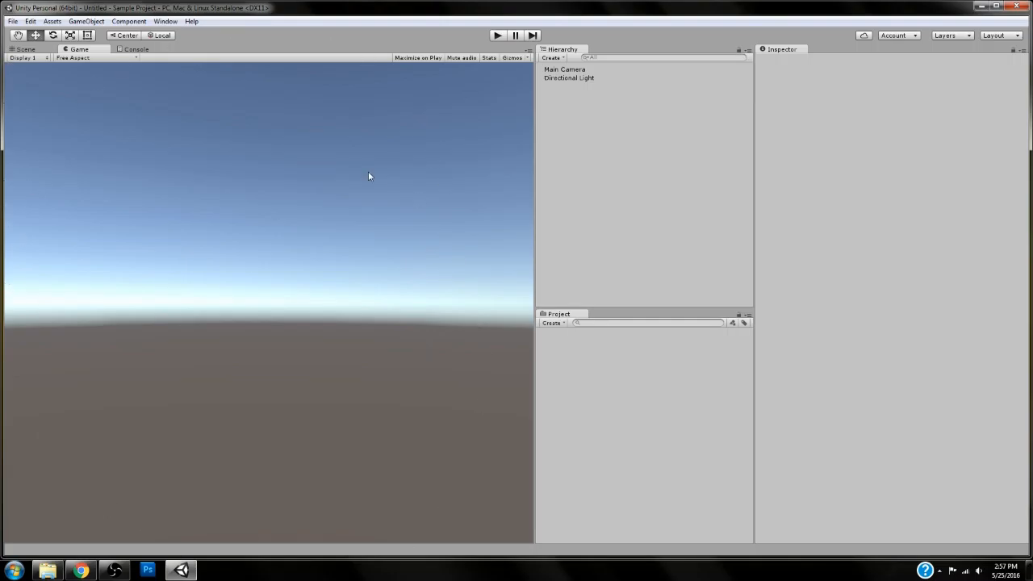
# Examine the Scene, Game and Console views, looking around the default scene's camera and light.
pyautogui.click(24, 49)
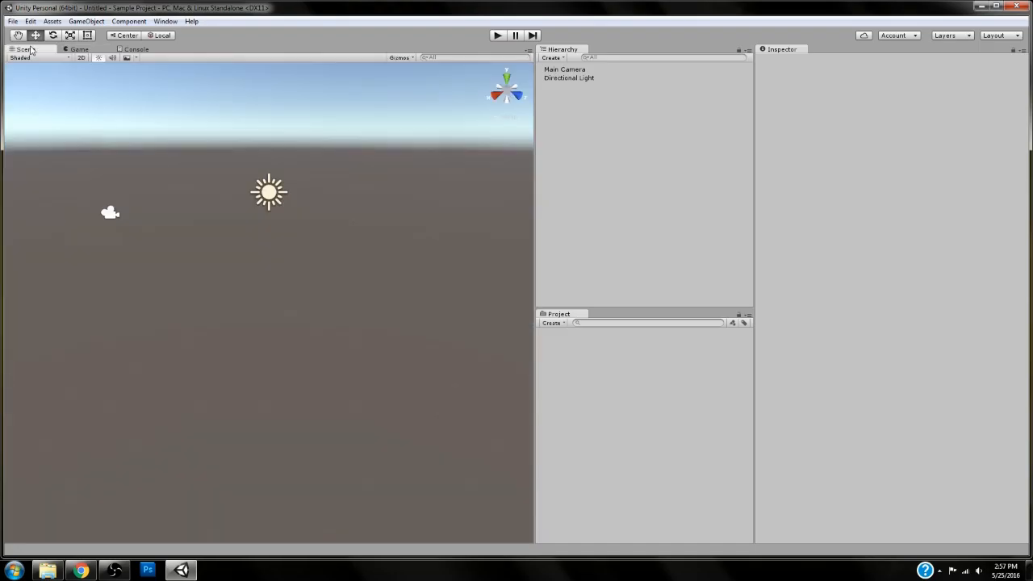
pyautogui.click(134, 50)
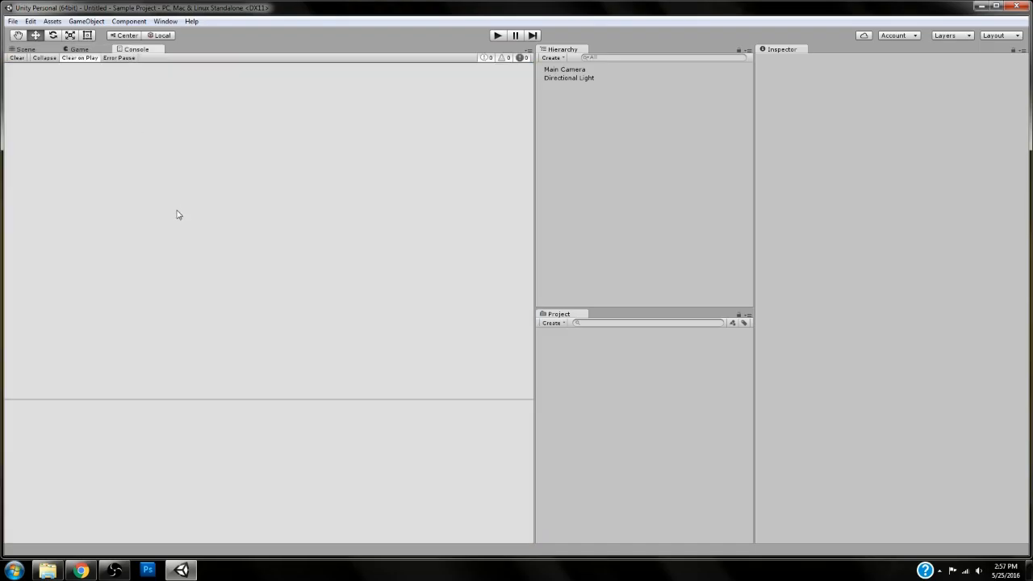
pyautogui.click(29, 49)
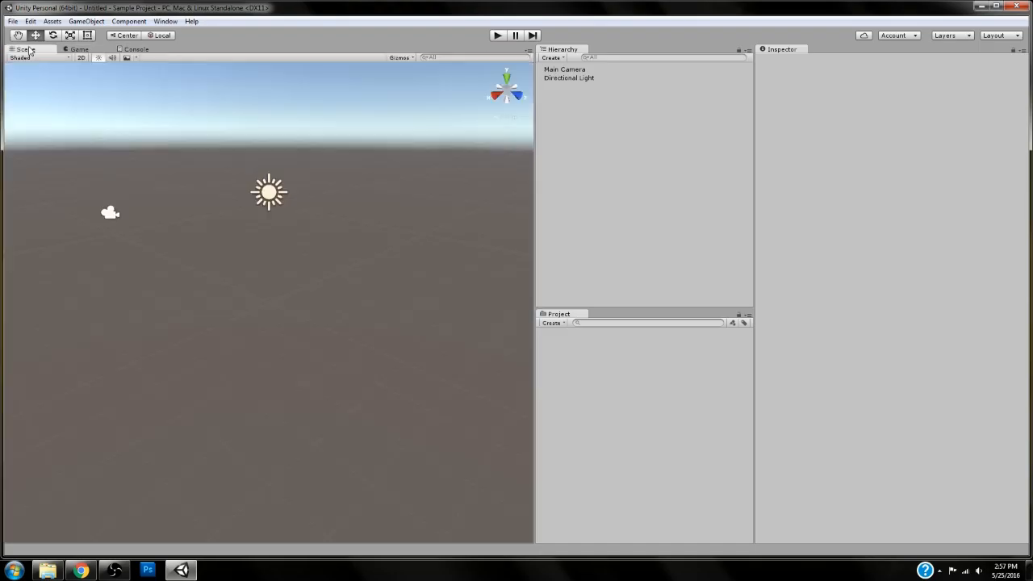
pyautogui.moveTo(310, 292); pyautogui.dragTo(273, 324, button='right')
pyautogui.moveTo(314, 363); pyautogui.dragTo(285, 407, button='right')
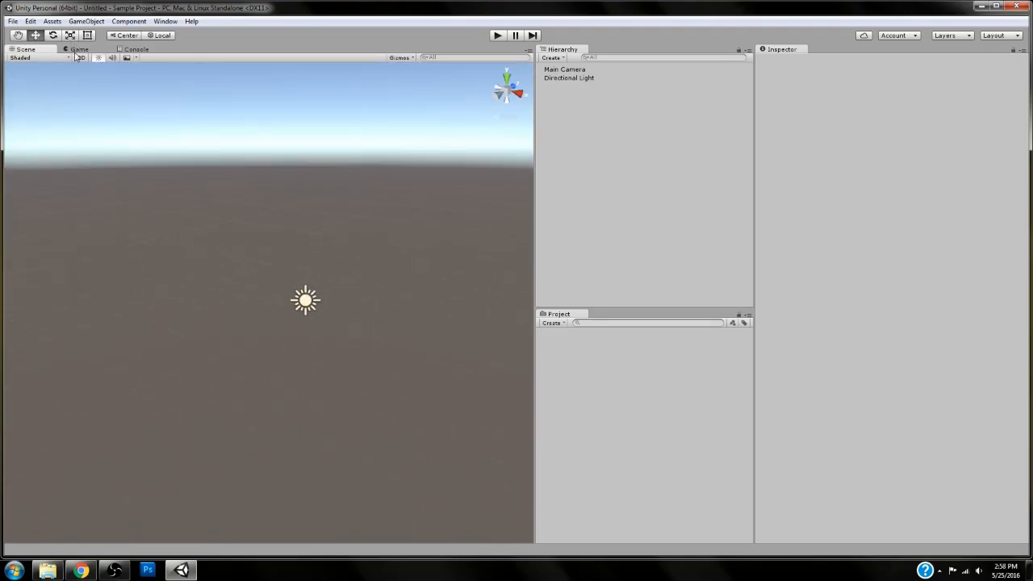
pyautogui.click(79, 49)
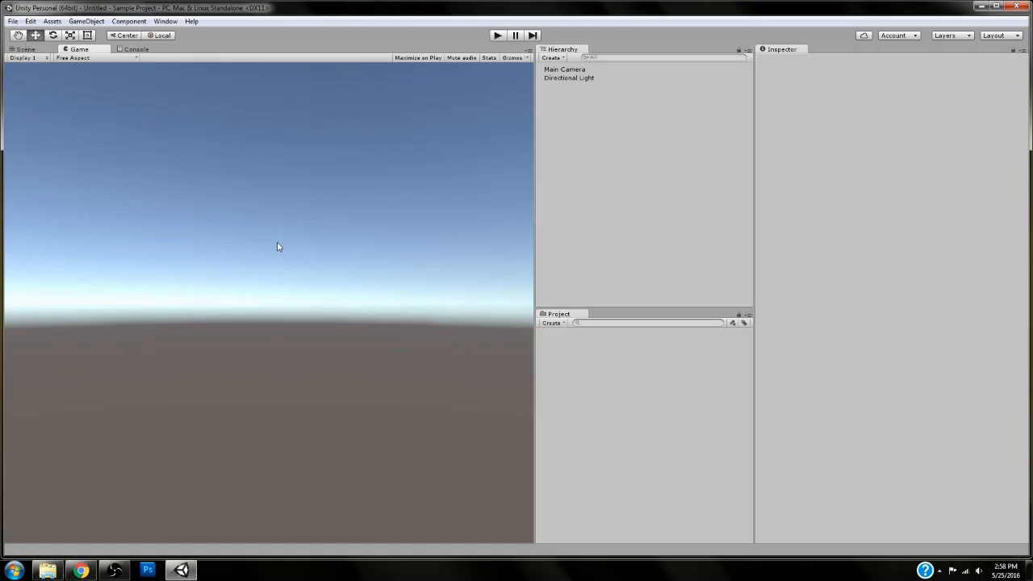
pyautogui.click(134, 51)
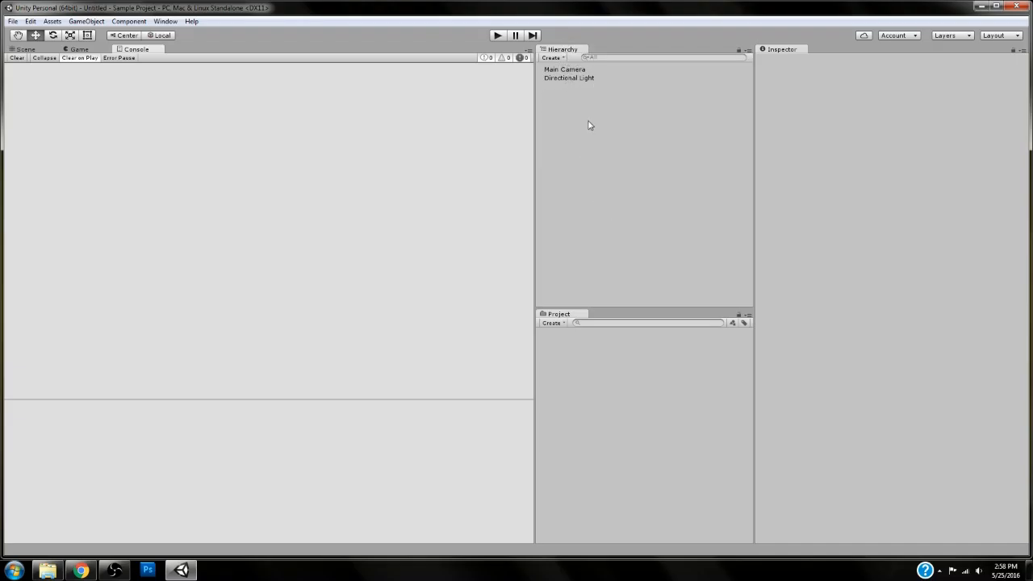
pyautogui.click(25, 50)
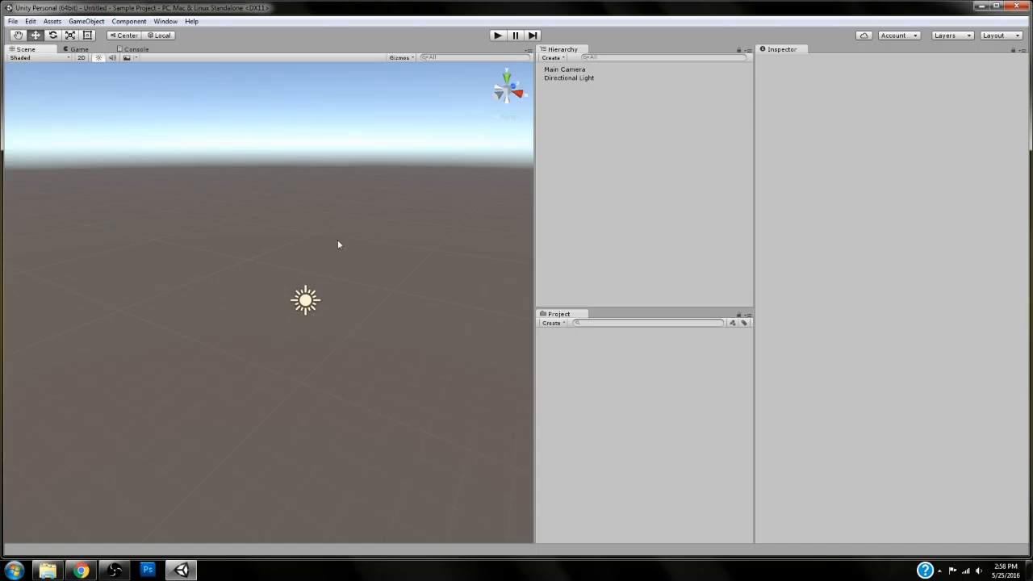
pyautogui.moveTo(404, 402); pyautogui.dragTo(300, 362, button='right')
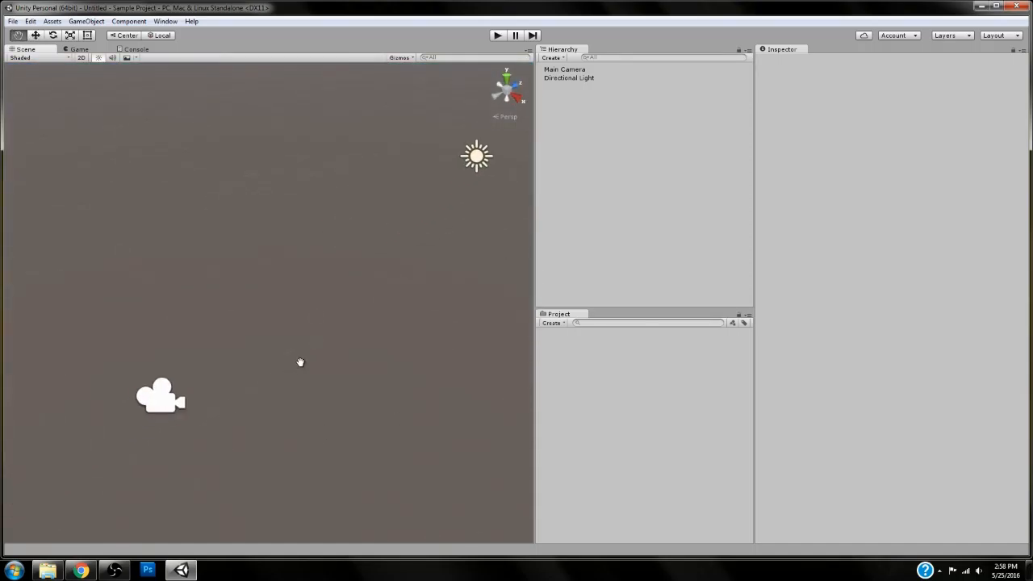
# Inspect the component settings of the Main Camera and the Directional Light.
pyautogui.click(569, 78)
pyautogui.click(549, 88)
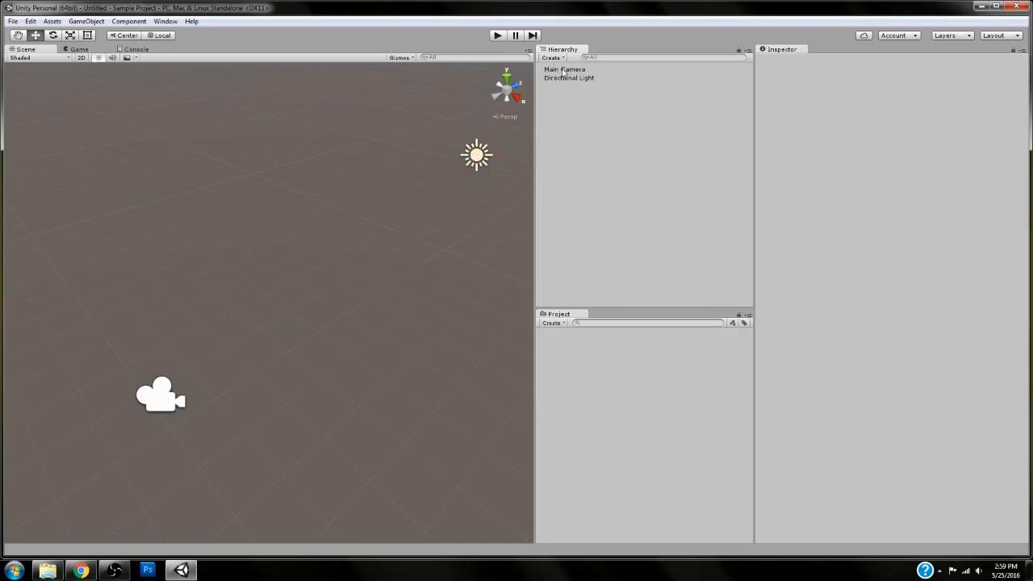
pyautogui.click(563, 71)
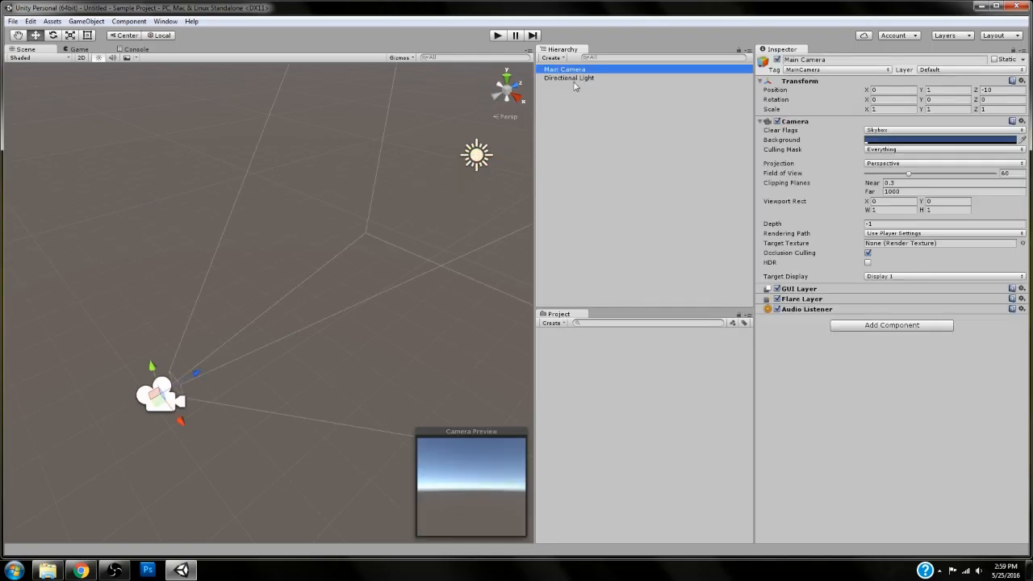
pyautogui.click(573, 78)
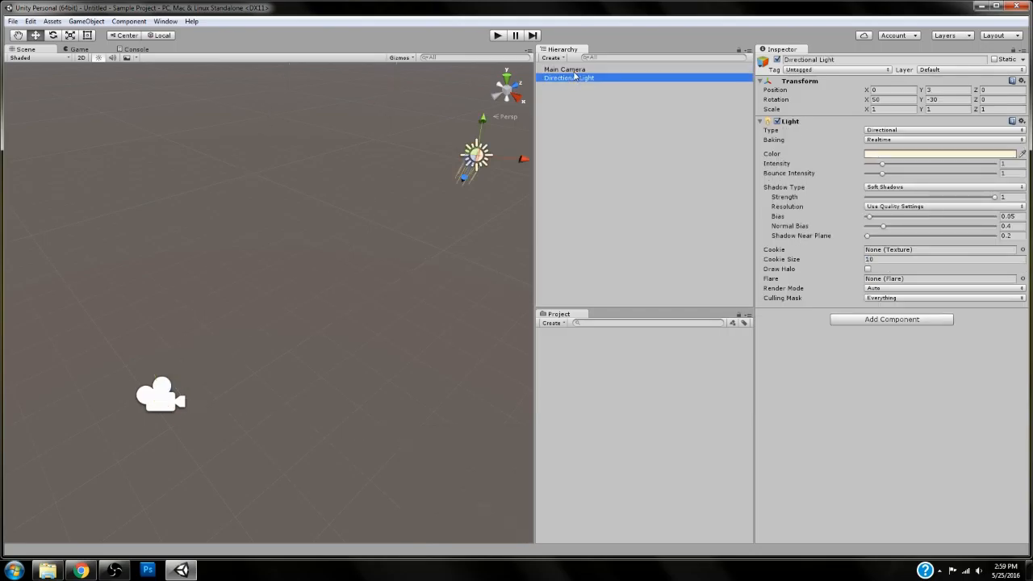
# Add a 3D Cube object to the scene and deselect it.
pyautogui.click(89, 21)
pyautogui.moveTo(122, 62)
pyautogui.click(242, 58)
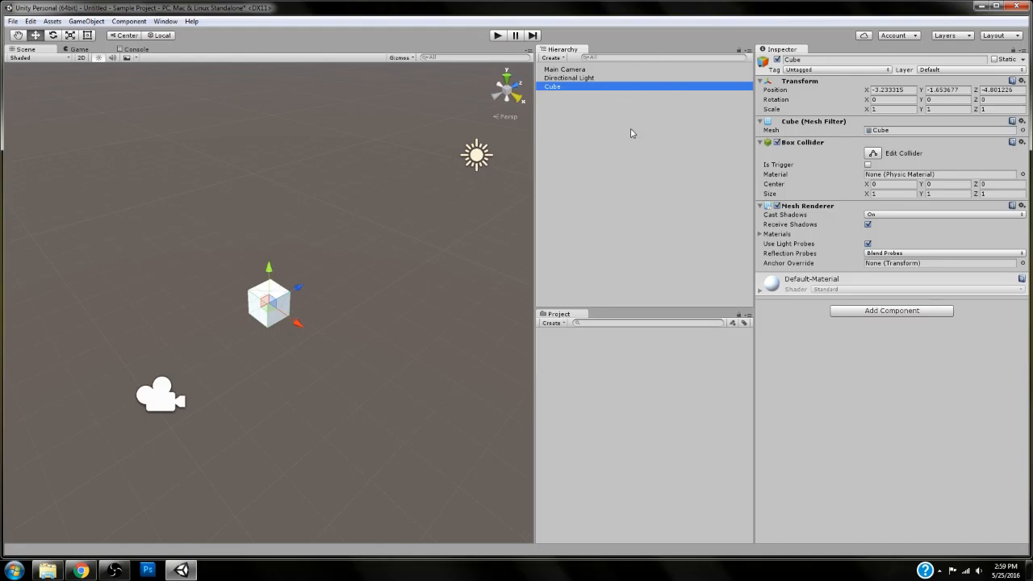
pyautogui.click(593, 394)
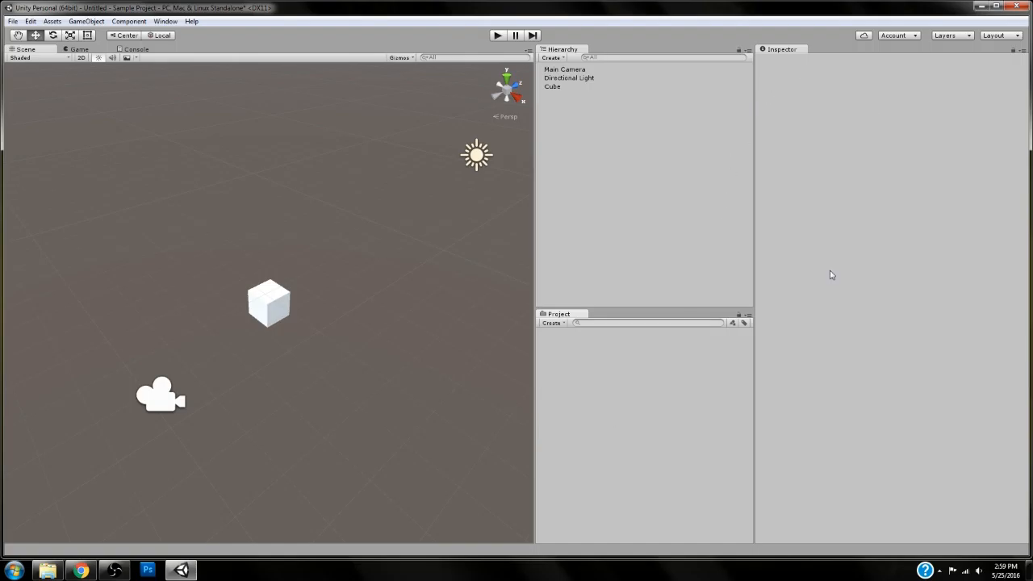
# Pan and orbit the Scene view to look at the cube from different angles.
pyautogui.click(287, 303)
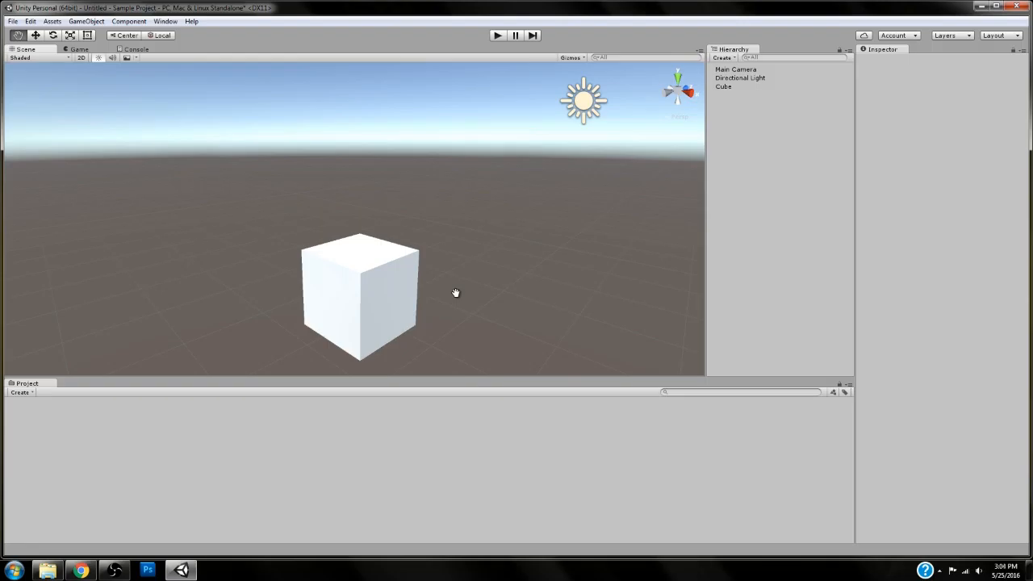
pyautogui.moveTo(454, 297)
pyautogui.mouseDown()
pyautogui.moveTo(482, 200)
pyautogui.moveTo(441, 283)
pyautogui.moveTo(401, 318)
pyautogui.moveTo(363, 293)
pyautogui.moveTo(520, 272)
pyautogui.moveTo(443, 286)
pyautogui.mouseUp()
pyautogui.keyDown('alt'); pyautogui.moveTo(374, 300); pyautogui.dragTo(409, 297); pyautogui.keyUp('alt')
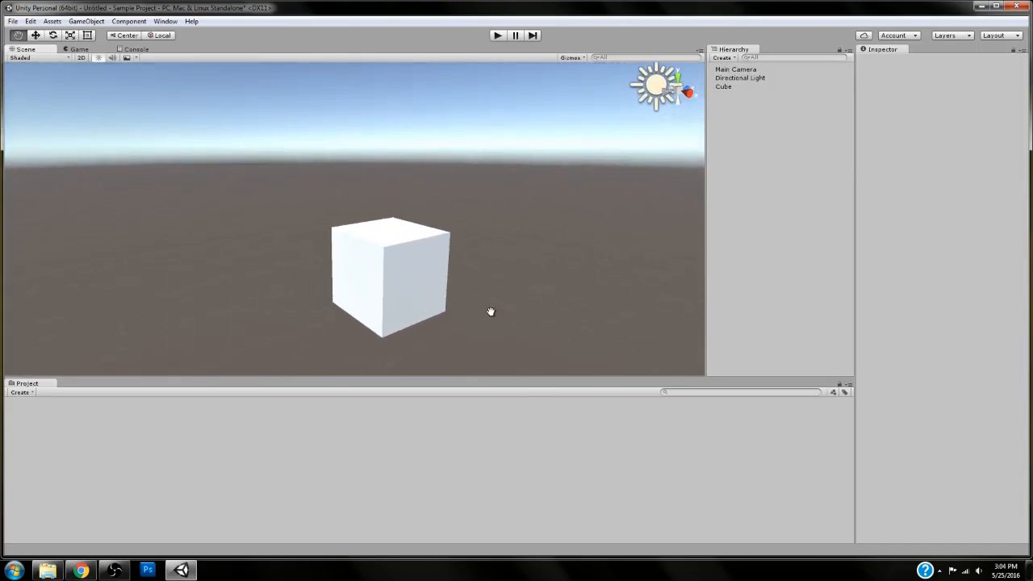
pyautogui.keyDown('alt'); pyautogui.moveTo(482, 320); pyautogui.dragTo(355, 336); pyautogui.keyUp('alt')
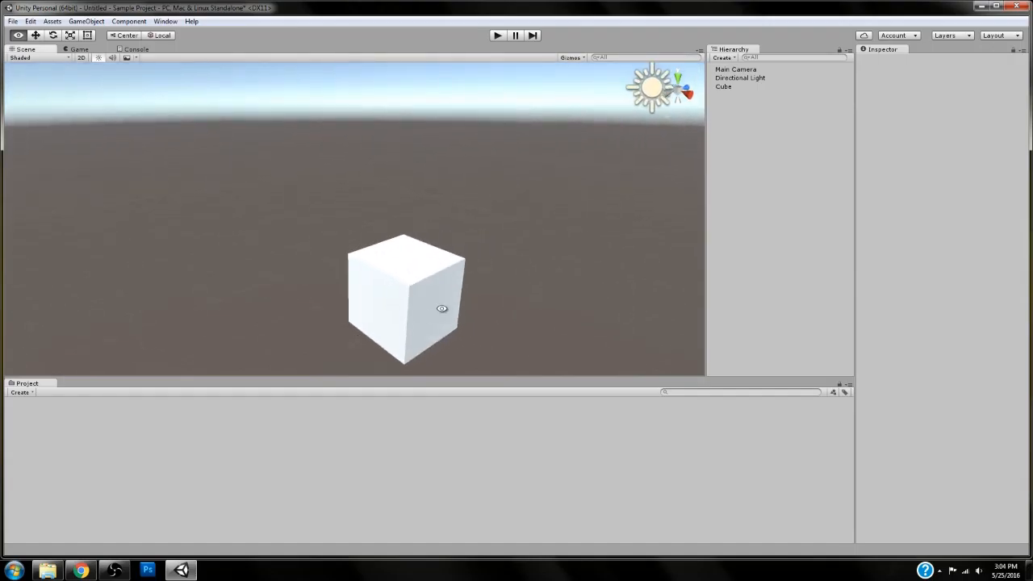
pyautogui.moveTo(443, 325)
pyautogui.keyDown('alt'); pyautogui.mouseDown(button='right')
pyautogui.moveTo(411, 214)
pyautogui.moveTo(414, 425)
pyautogui.moveTo(414, 295)
pyautogui.moveTo(450, 312)
pyautogui.mouseUp(button='right'); pyautogui.keyUp('alt')
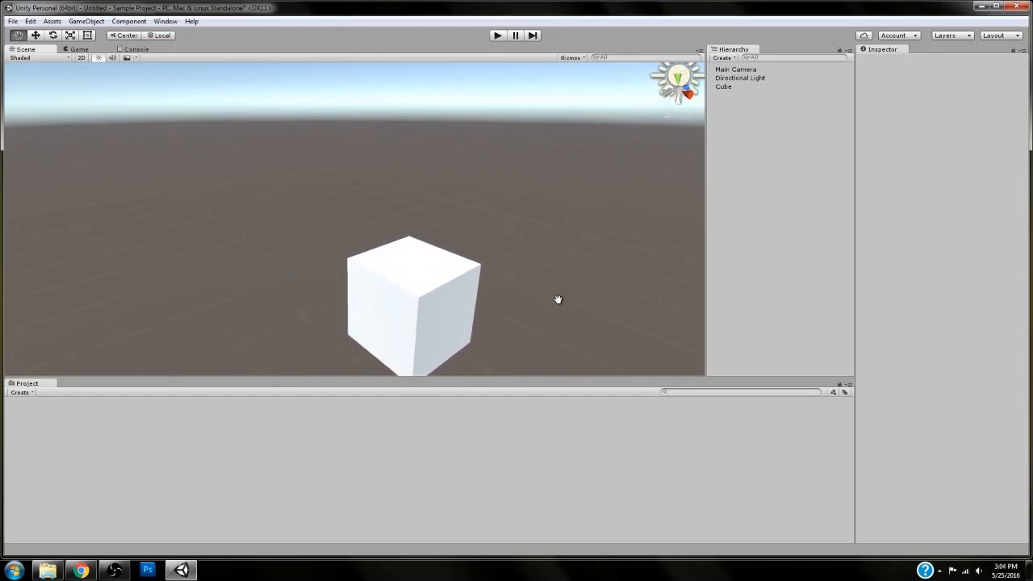
pyautogui.moveTo(559, 300); pyautogui.dragTo(544, 256)
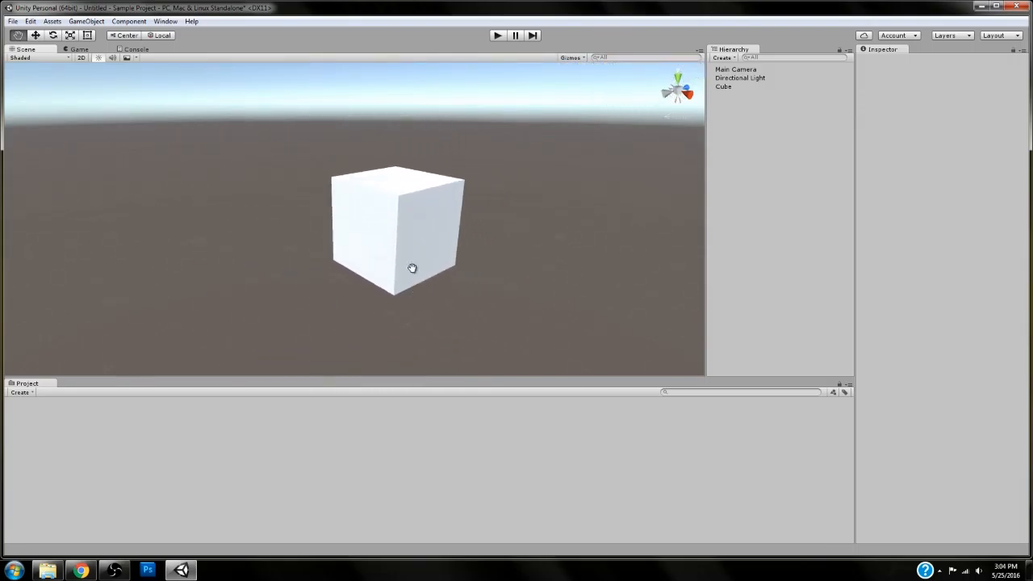
# Zoom the Scene view in and out on the cube and frame it near the center.
pyautogui.scroll(4, 475, 277)
pyautogui.scroll(-3, 476, 269)
pyautogui.scroll(2, 474, 266)
pyautogui.scroll(-2, 470, 269)
pyautogui.scroll(3, 470, 270)
pyautogui.scroll(-1, 520, 226)
pyautogui.moveTo(519, 226); pyautogui.dragTo(458, 252)
pyautogui.scroll(-2, 485, 267)
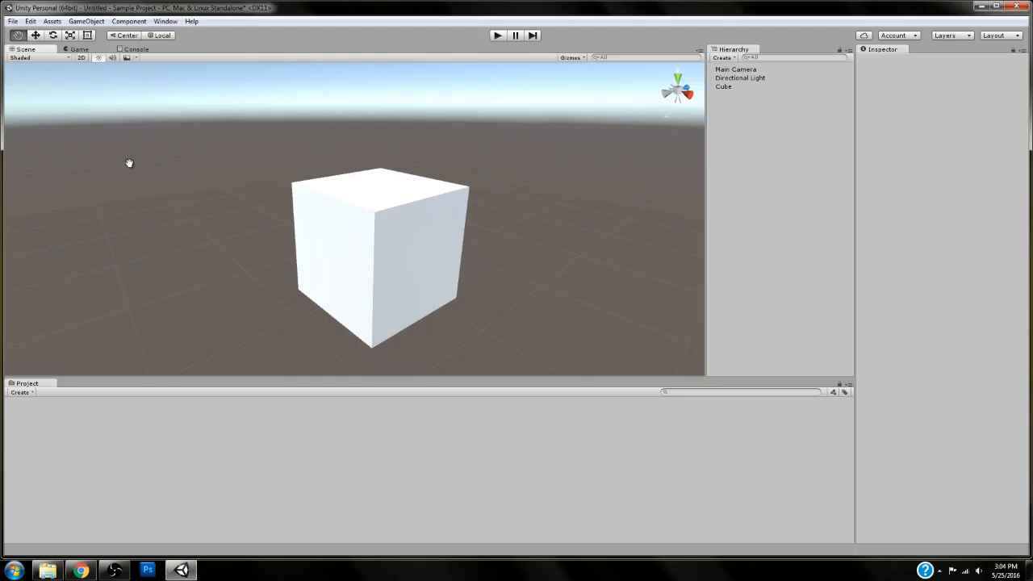
# Move the cube with the Move tool to about X -1.18, Y 0.51, Z -4.48.
pyautogui.press('w')
pyautogui.click(382, 237)
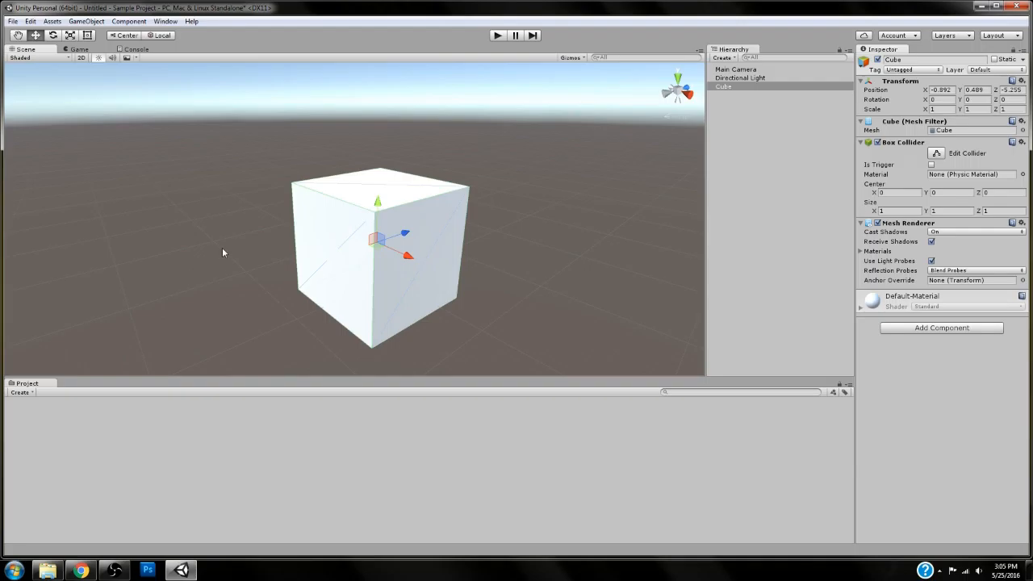
pyautogui.moveTo(378, 206)
pyautogui.mouseDown()
pyautogui.moveTo(378, 130)
pyautogui.moveTo(379, 190)
pyautogui.mouseUp()
pyautogui.moveTo(407, 235)
pyautogui.mouseDown()
pyautogui.moveTo(537, 286)
pyautogui.moveTo(388, 246)
pyautogui.moveTo(386, 210)
pyautogui.moveTo(402, 213)
pyautogui.moveTo(364, 207)
pyautogui.moveTo(260, 126)
pyautogui.moveTo(388, 220)
pyautogui.moveTo(277, 153)
pyautogui.moveTo(376, 218)
pyautogui.moveTo(477, 239)
pyautogui.moveTo(385, 211)
pyautogui.moveTo(421, 264)
pyautogui.moveTo(372, 243)
pyautogui.moveTo(395, 245)
pyautogui.moveTo(398, 226)
pyautogui.moveTo(254, 223)
pyautogui.moveTo(546, 150)
pyautogui.moveTo(392, 265)
pyautogui.moveTo(386, 313)
pyautogui.moveTo(433, 301)
pyautogui.moveTo(413, 218)
pyautogui.mouseUp()
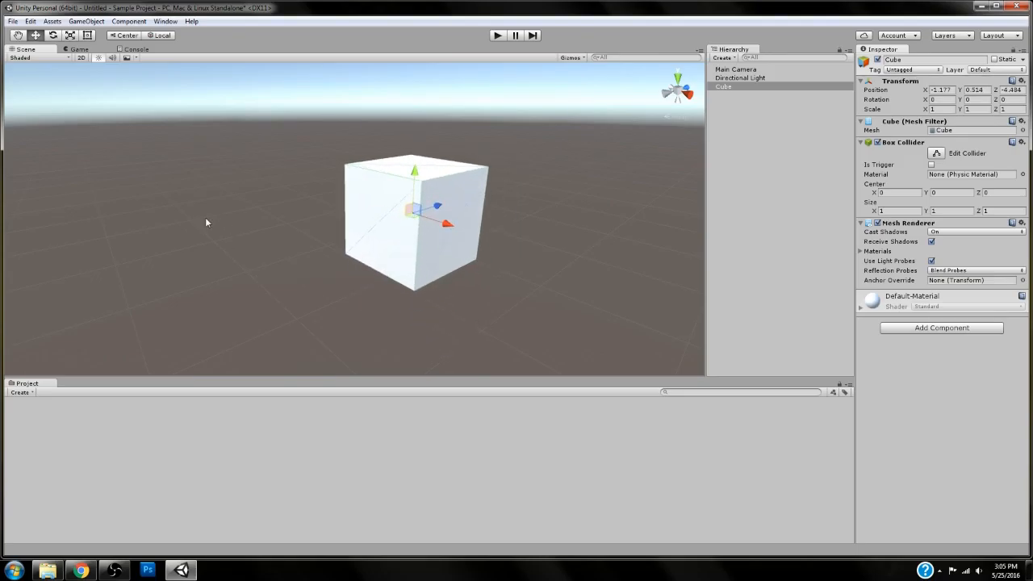
# Try rotating the cube with the Rotate tool, and undo the rotation.
pyautogui.press('e')
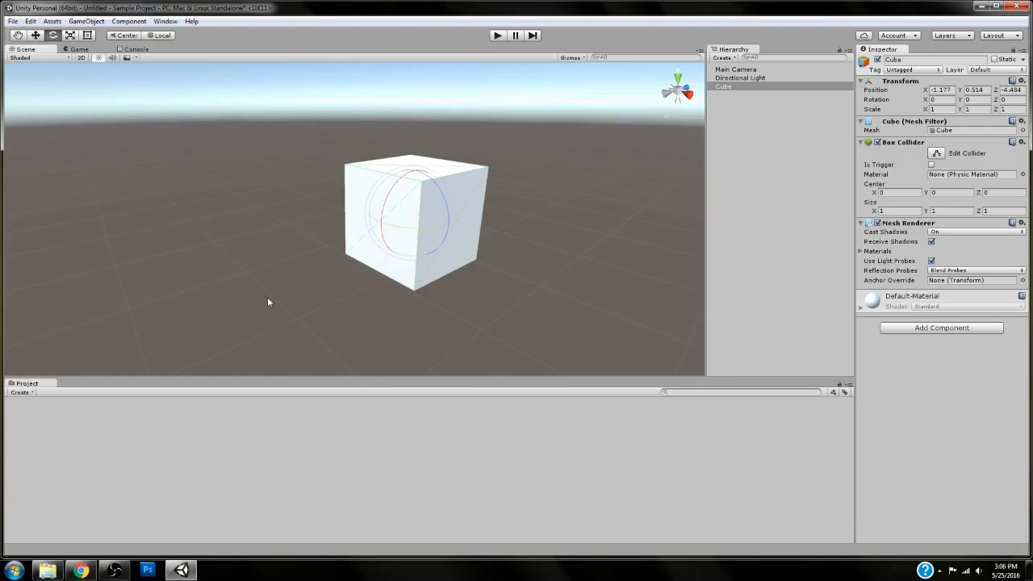
pyautogui.moveTo(401, 226); pyautogui.dragTo(459, 211)
pyautogui.hotkey('ctrl', 'z')
pyautogui.hotkey('ctrl', 'z')
# Try scaling the cube along its Y axis and uniformly with the Scale tool, undoing each change.
pyautogui.press('r')
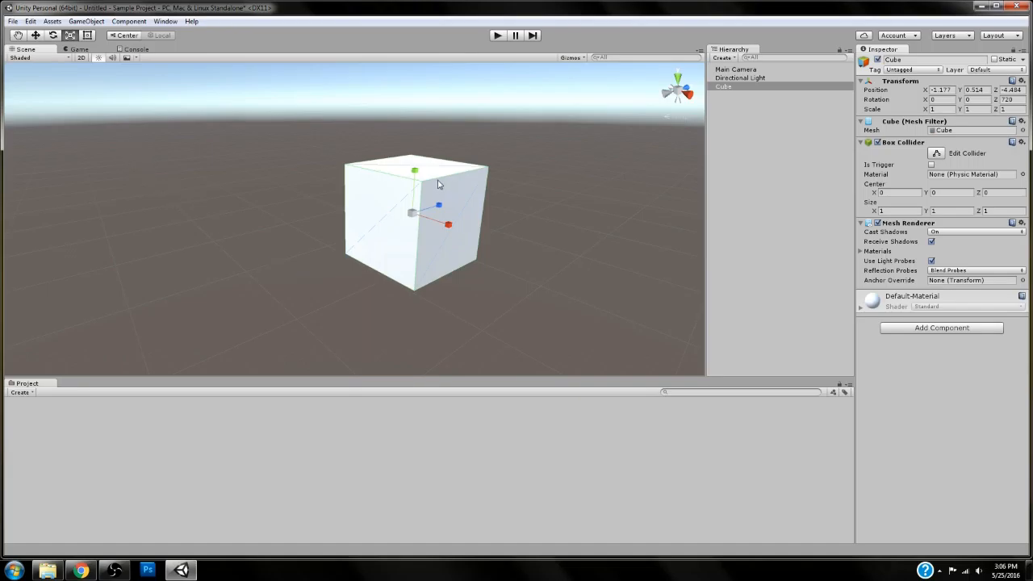
pyautogui.moveTo(415, 171); pyautogui.dragTo(424, 113)
pyautogui.hotkey('ctrl', 'z')
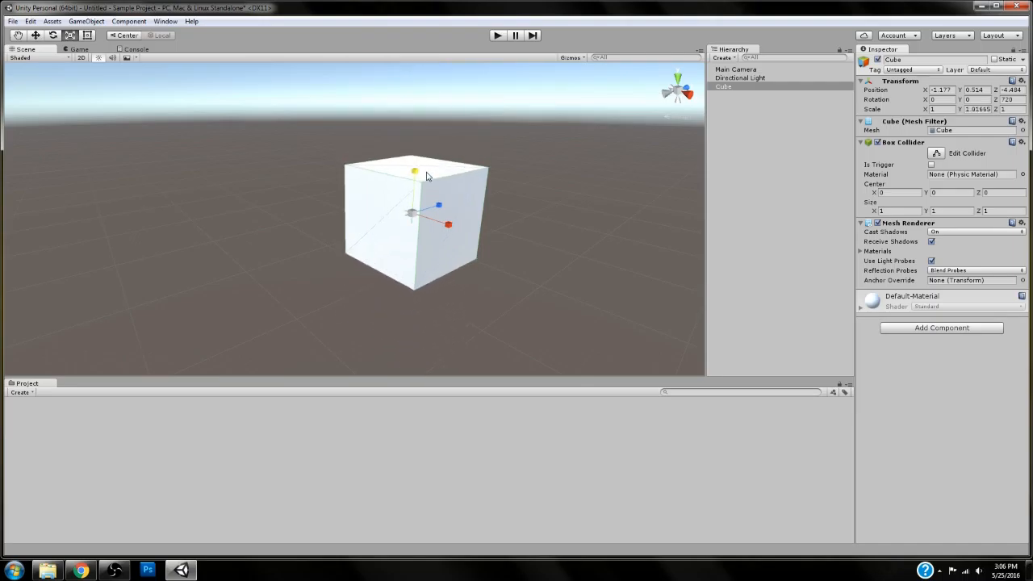
pyautogui.moveTo(410, 214); pyautogui.dragTo(440, 205)
pyautogui.hotkey('ctrl', 'z')
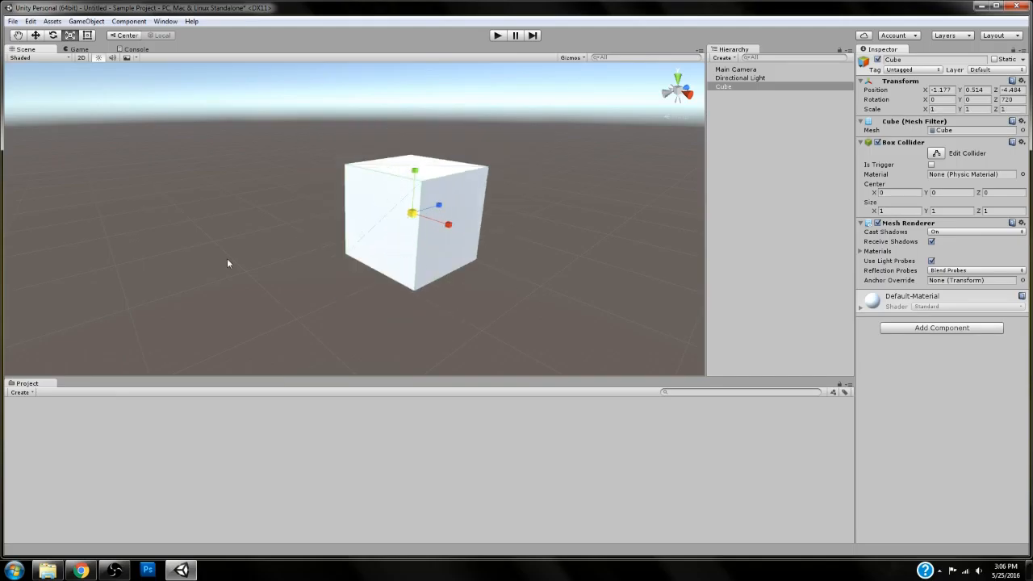